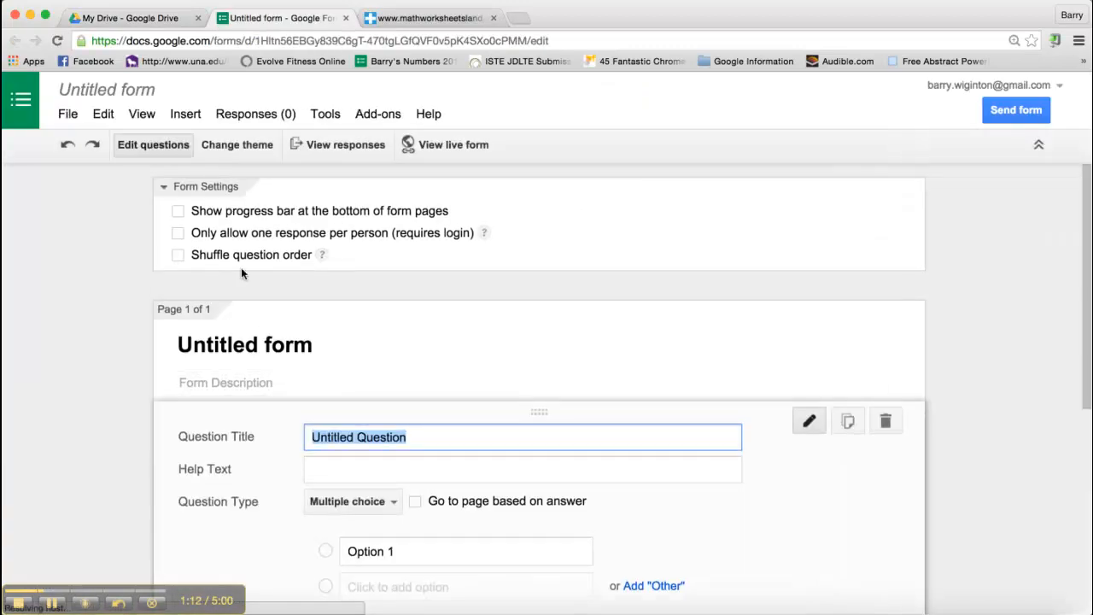
left_click(53, 603)
left_click(54, 604)
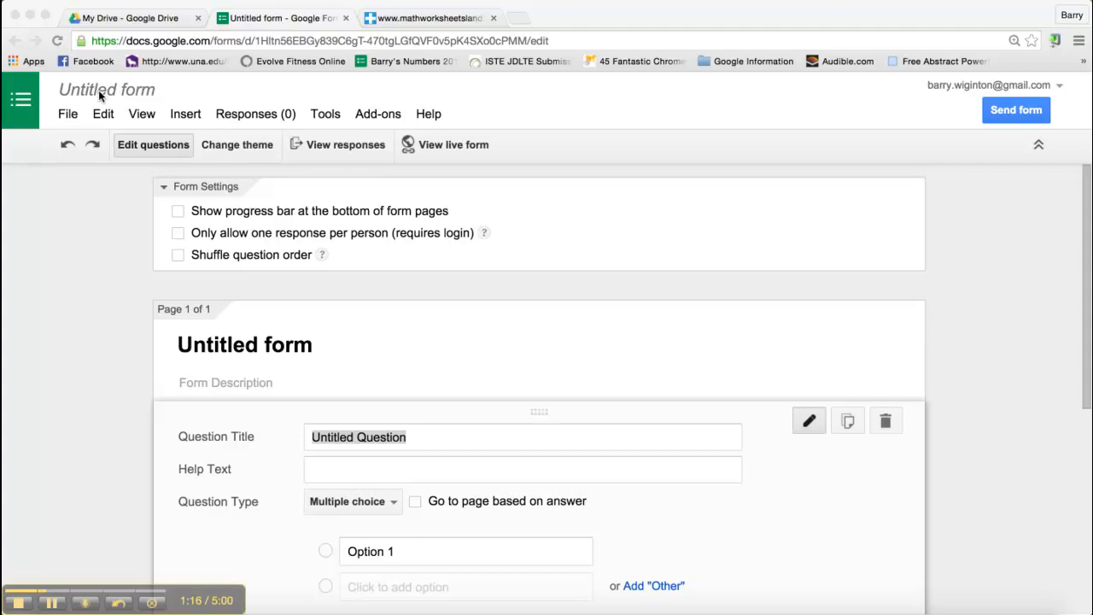
Rename the untitled form as "3rd Grade Math Common Core".
left_click(120, 88)
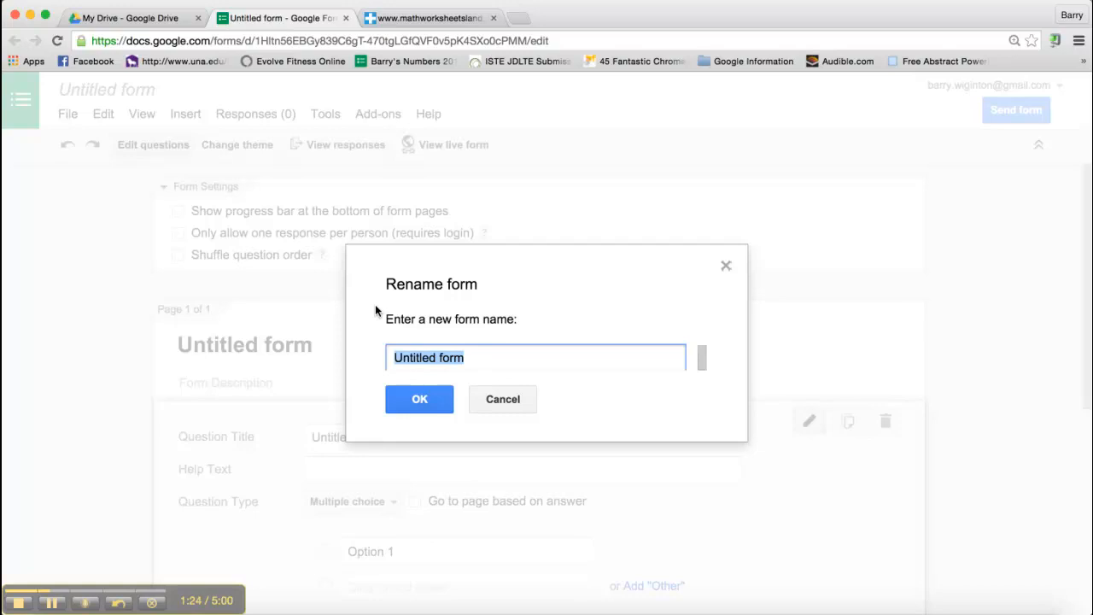
type("3rd Gra")
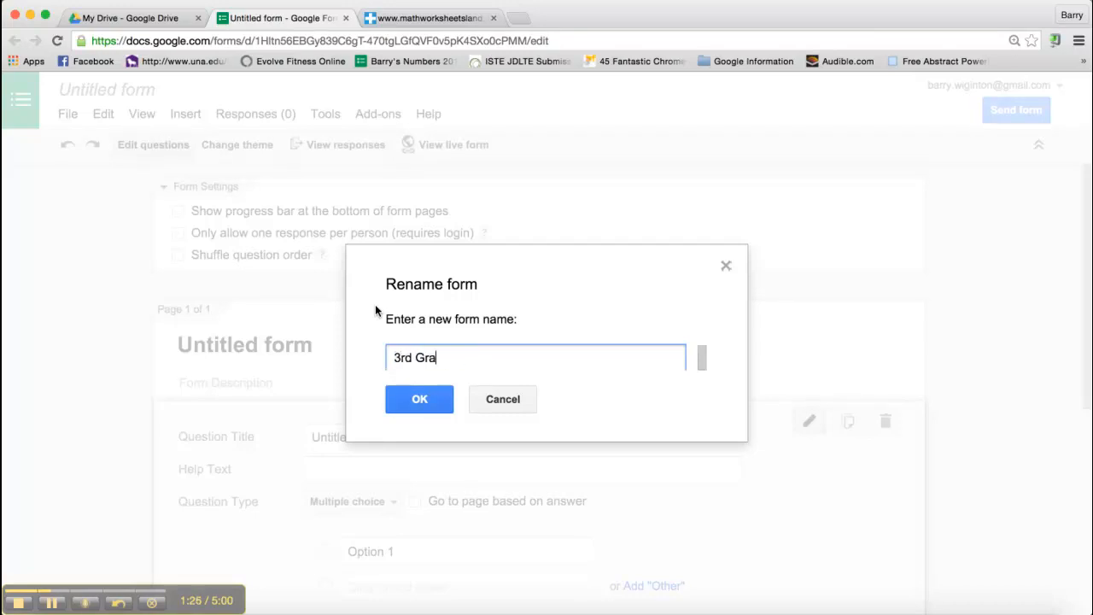
type("de Math Common Core")
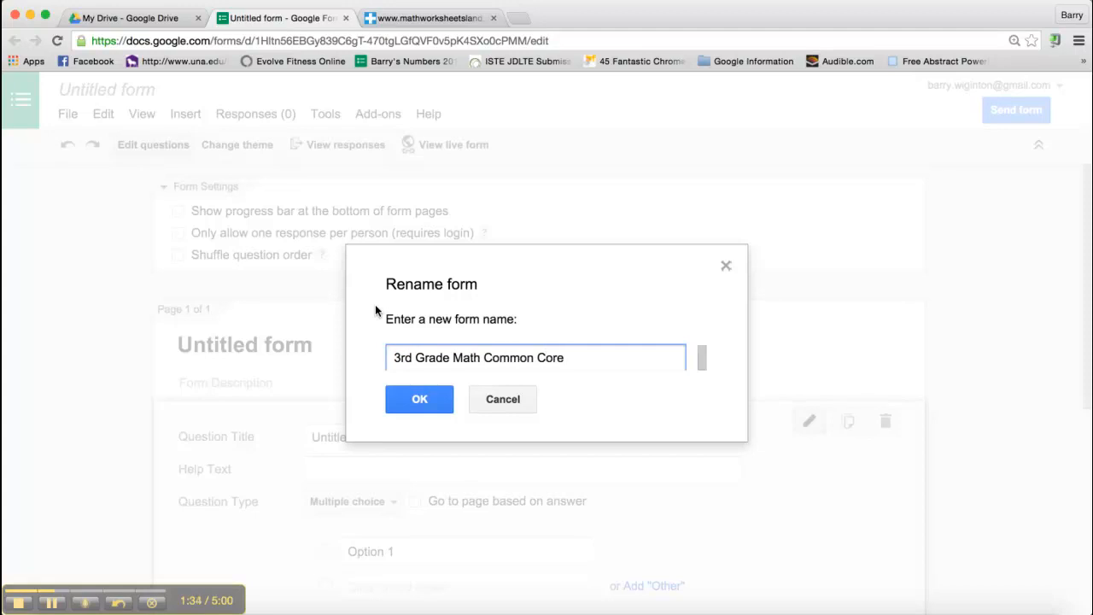
left_click(421, 397)
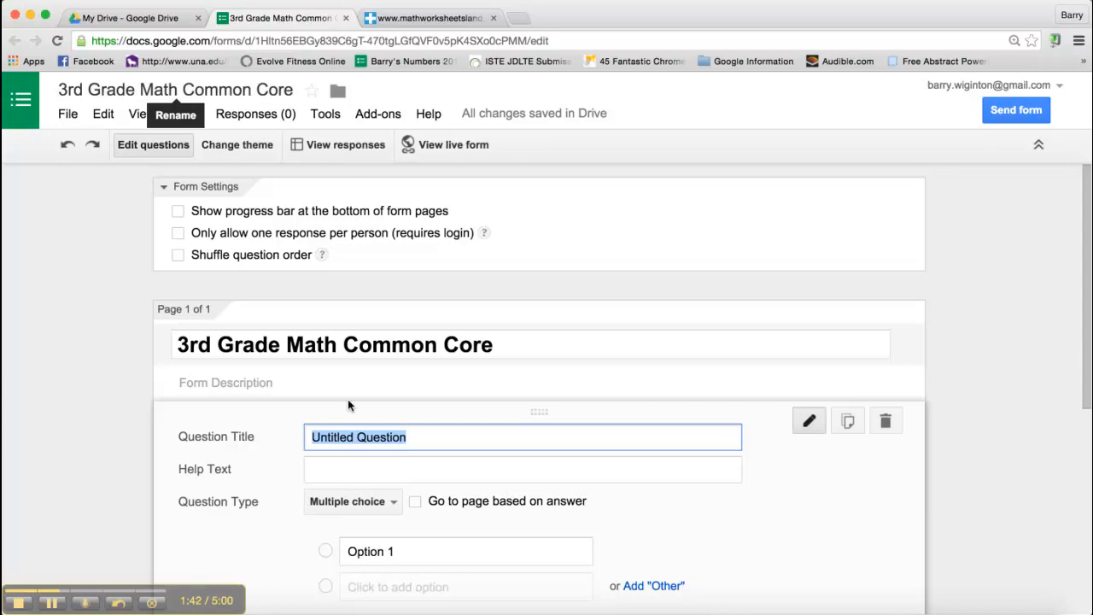
Set up the first question as a required Text question titled "Last, First" and finish editing it.
scroll(397, 452, "down", 2)
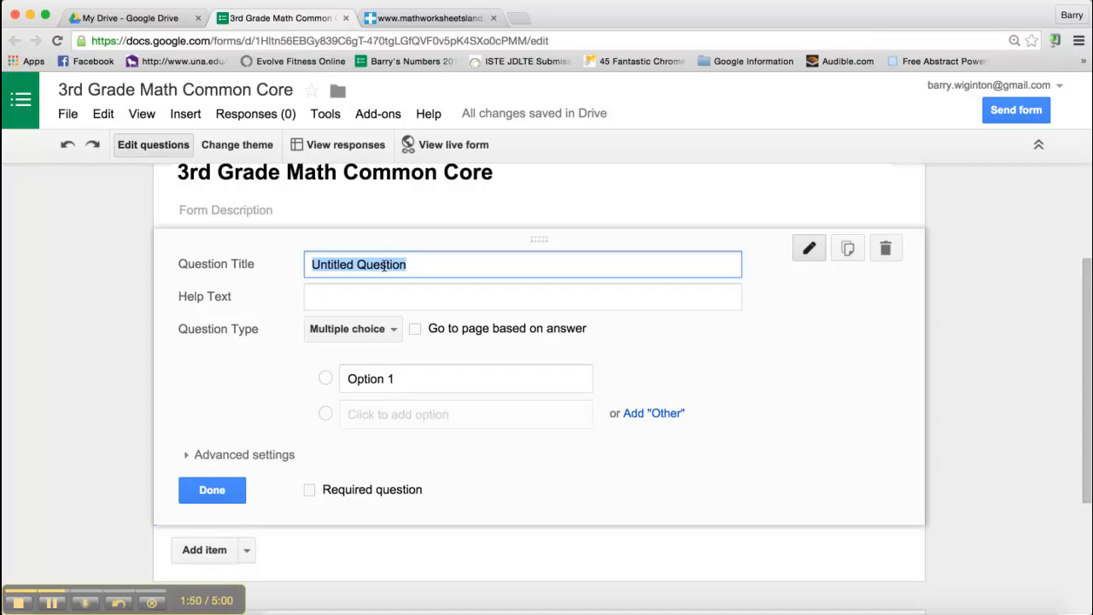
type("L")
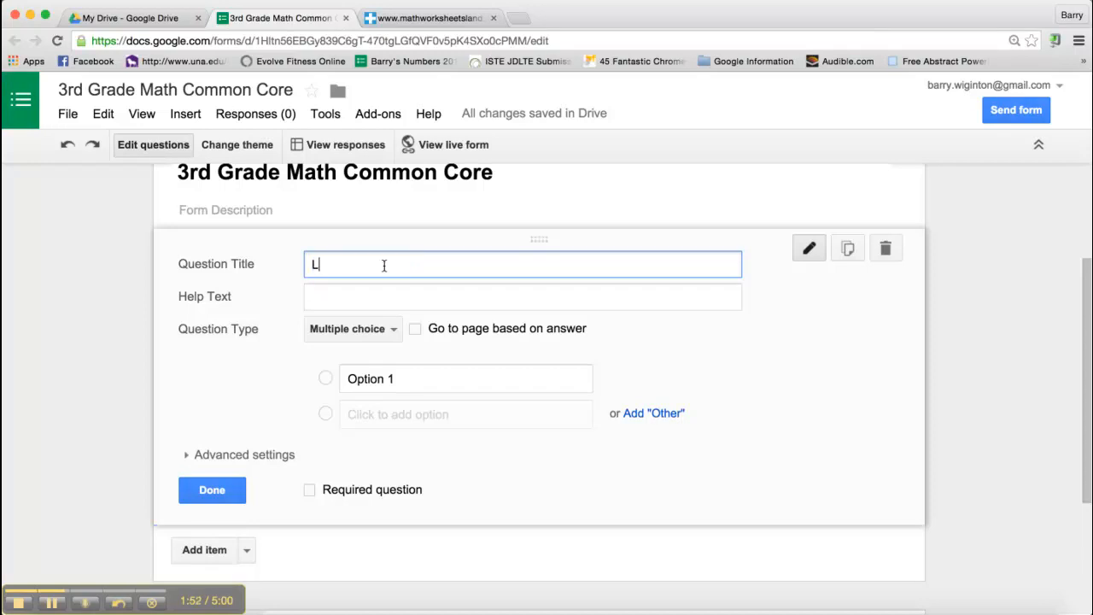
type("ast, First")
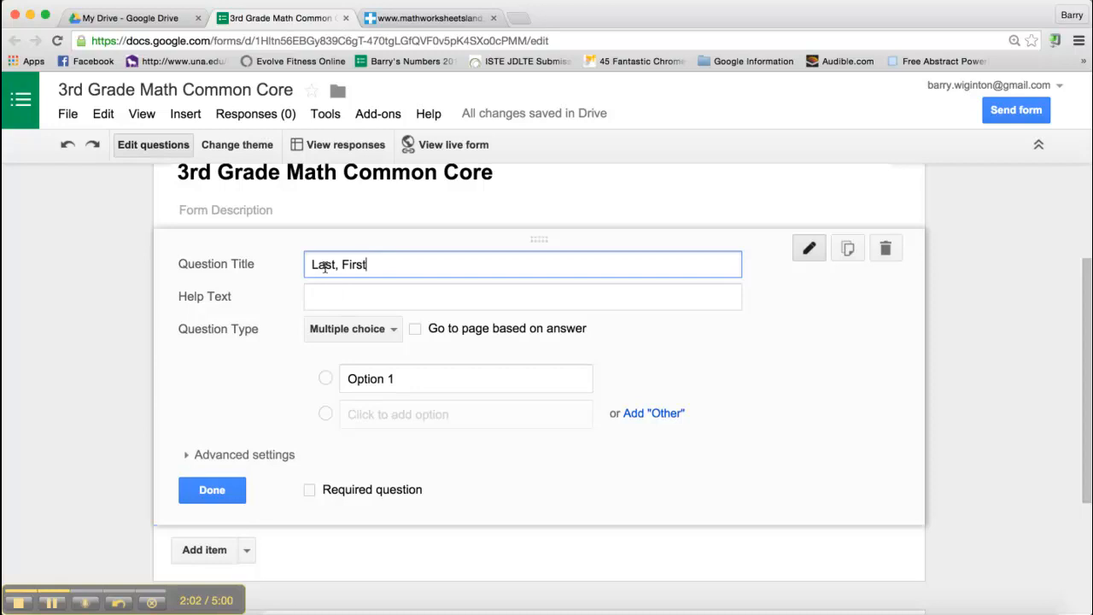
left_click(394, 332)
left_click(359, 278)
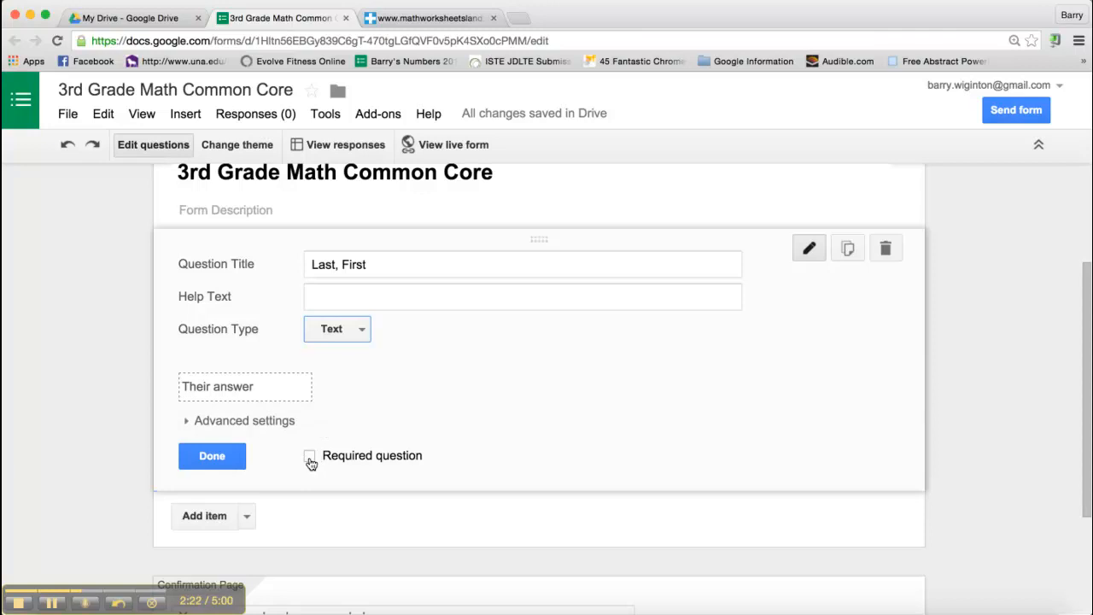
left_click(310, 459)
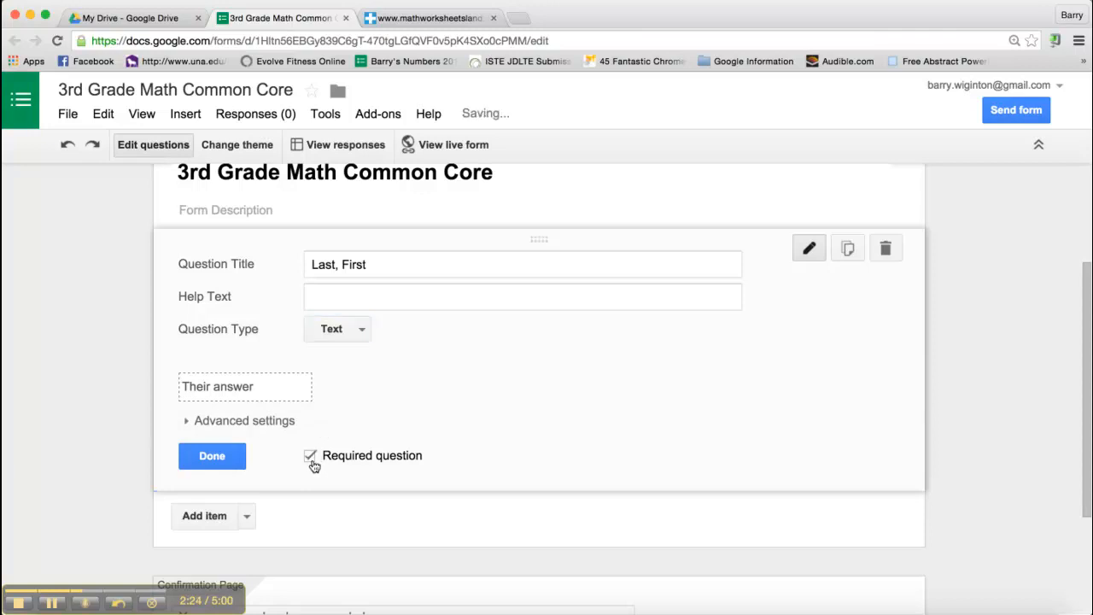
left_click(234, 455)
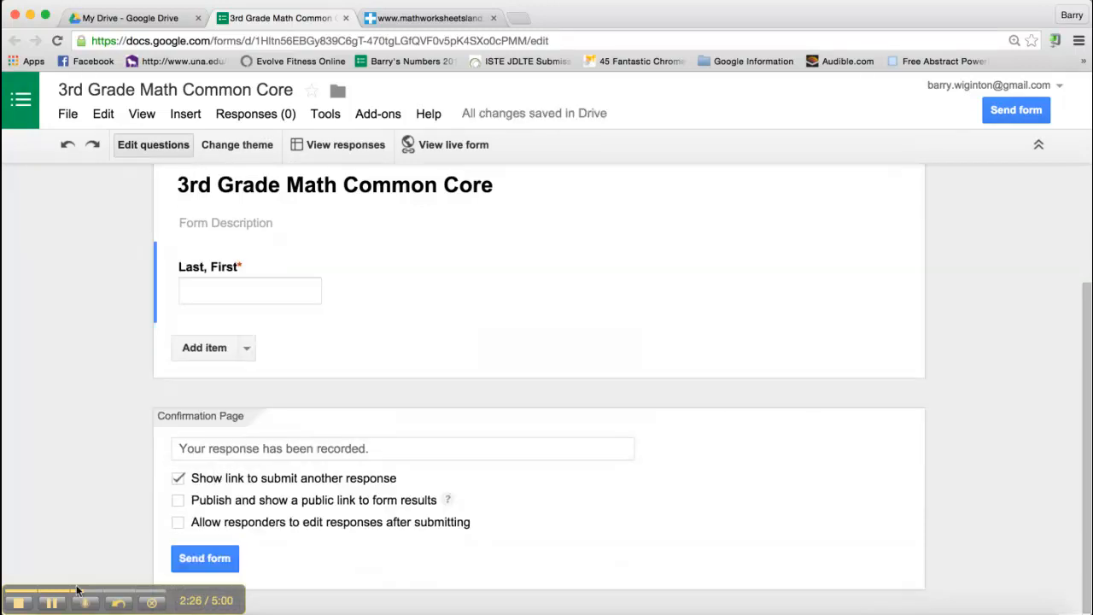
left_click(51, 602)
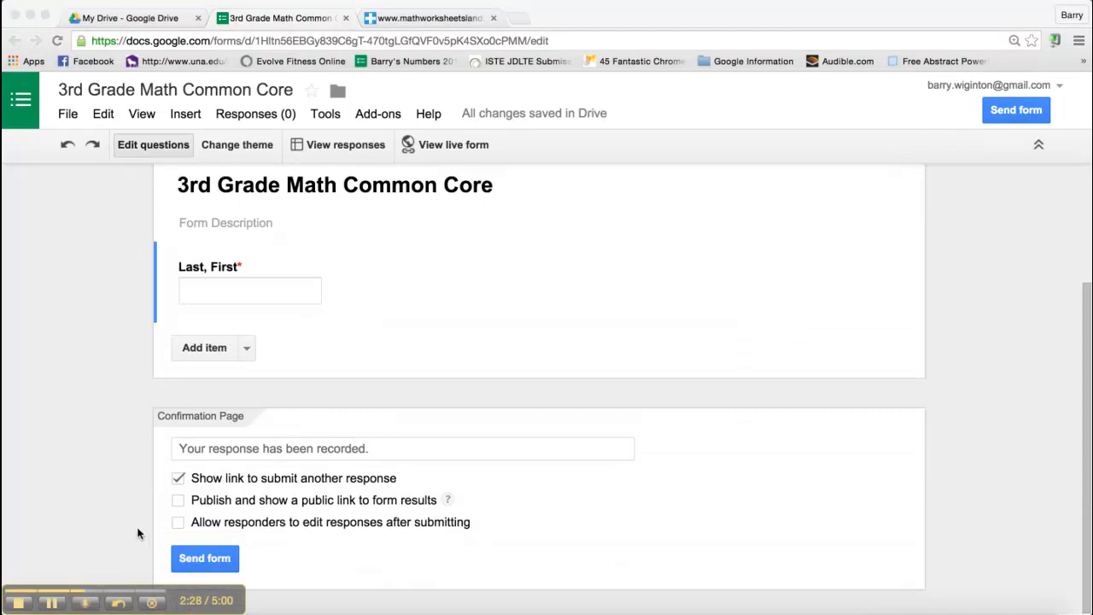
Copy the text of word problem 1, about the baker's pastries, from the mathworksheetsland worksheet, without its number.
left_click(443, 18)
left_click(443, 18)
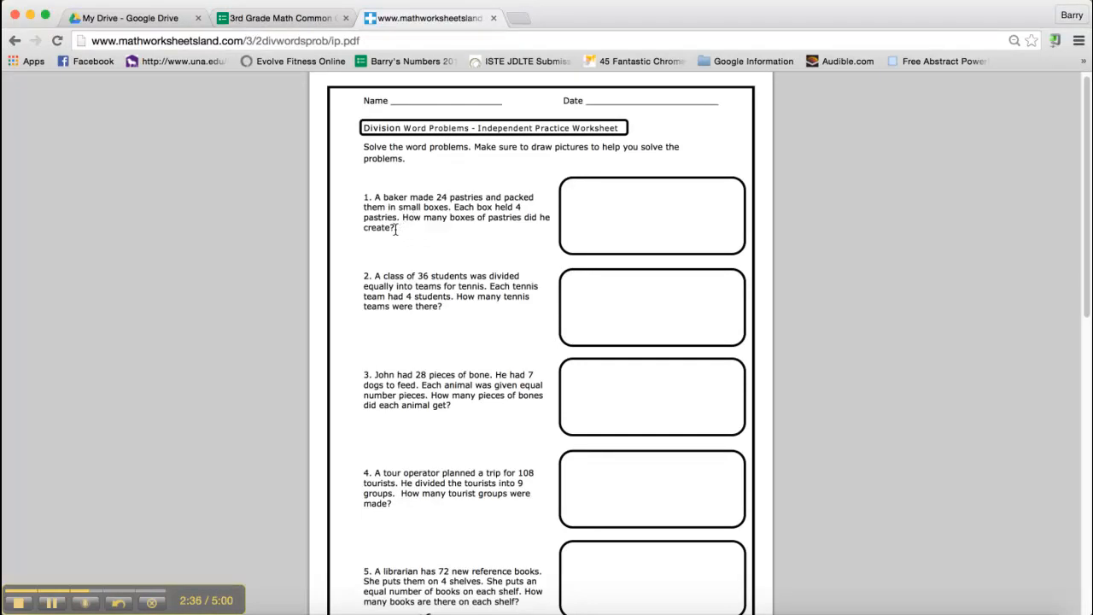
left_click_drag(395, 229, 376, 200)
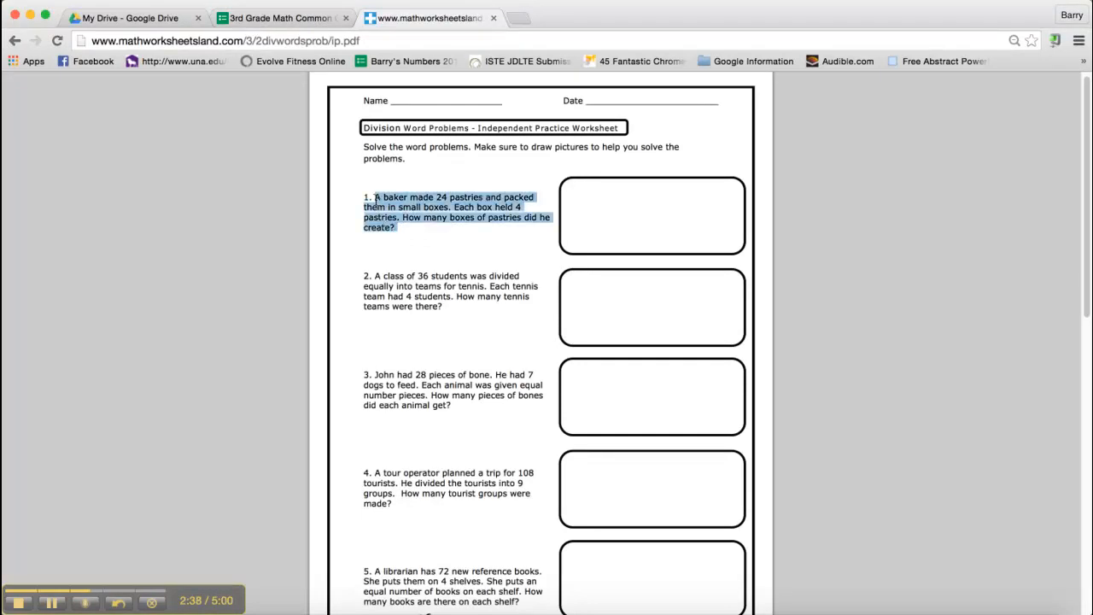
right_click(389, 193)
left_click(426, 206)
Return to the form and add a Multiple choice question with the copied baker problem pasted as its title.
left_click(282, 20)
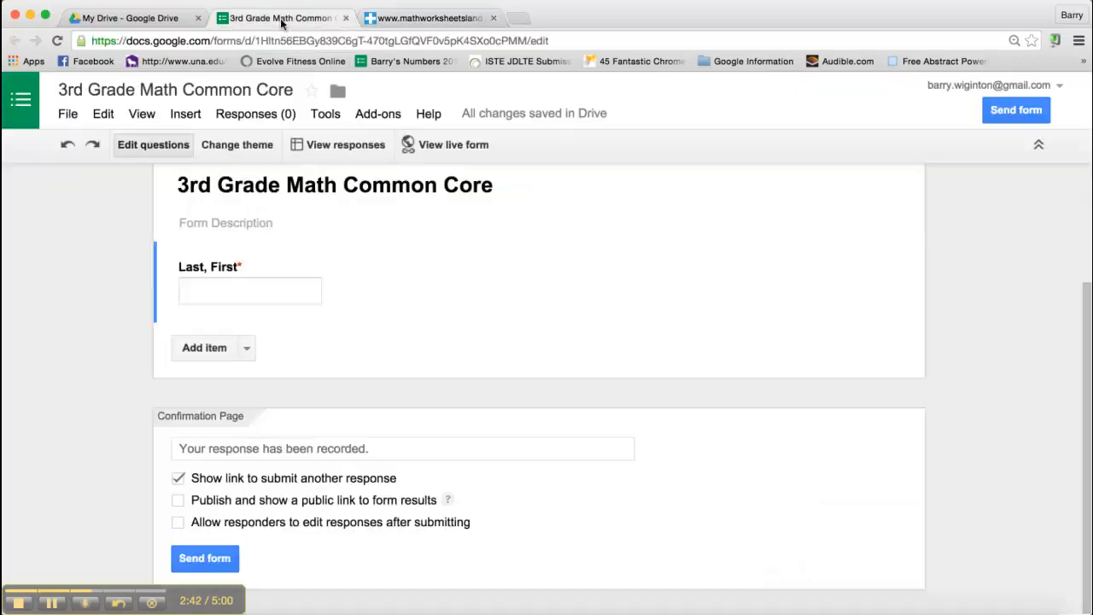
left_click(246, 350)
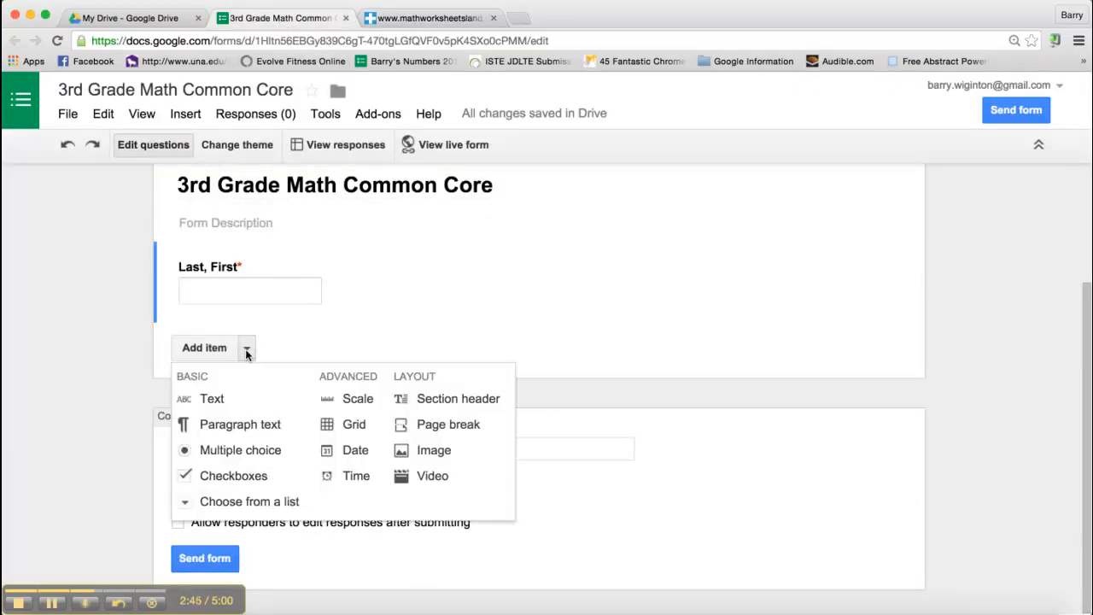
left_click(236, 457)
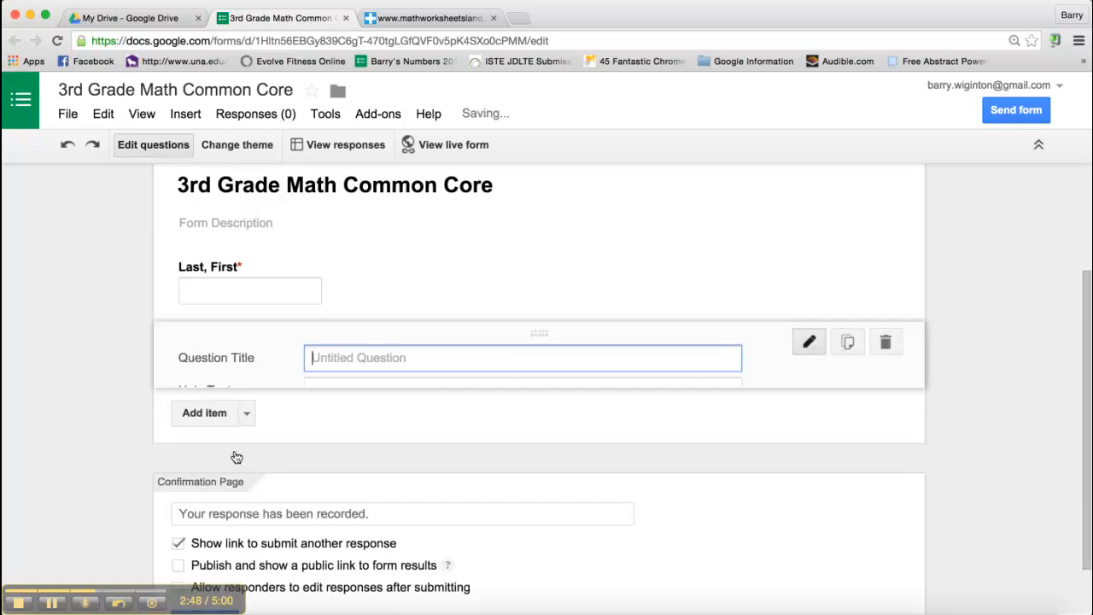
right_click(359, 356)
left_click(391, 435)
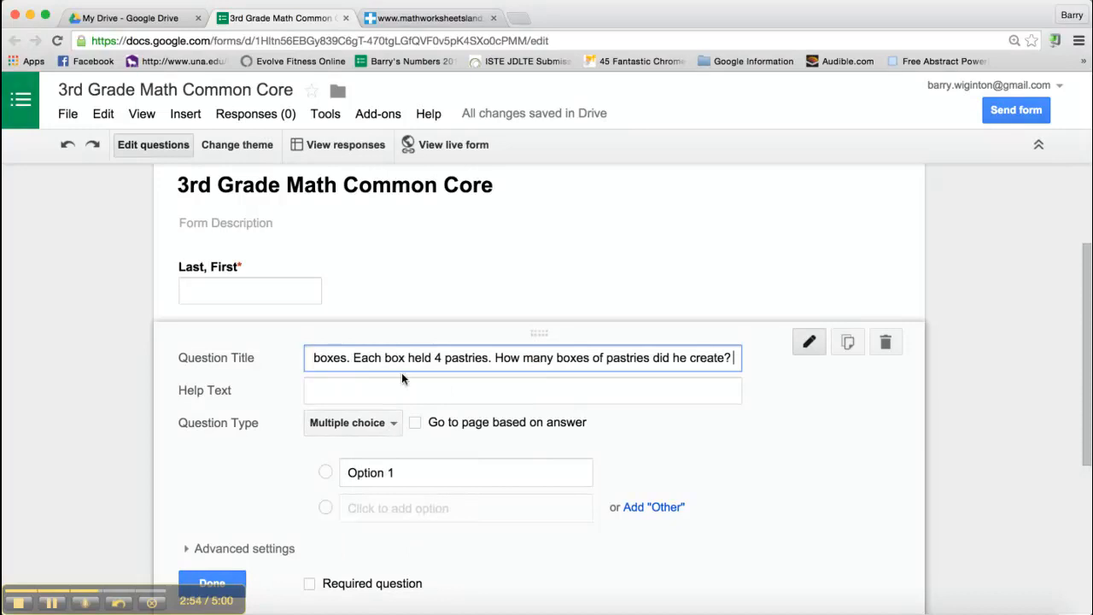
Enter 6, 8 and 20 as the answer options of the baker question.
left_click(395, 473)
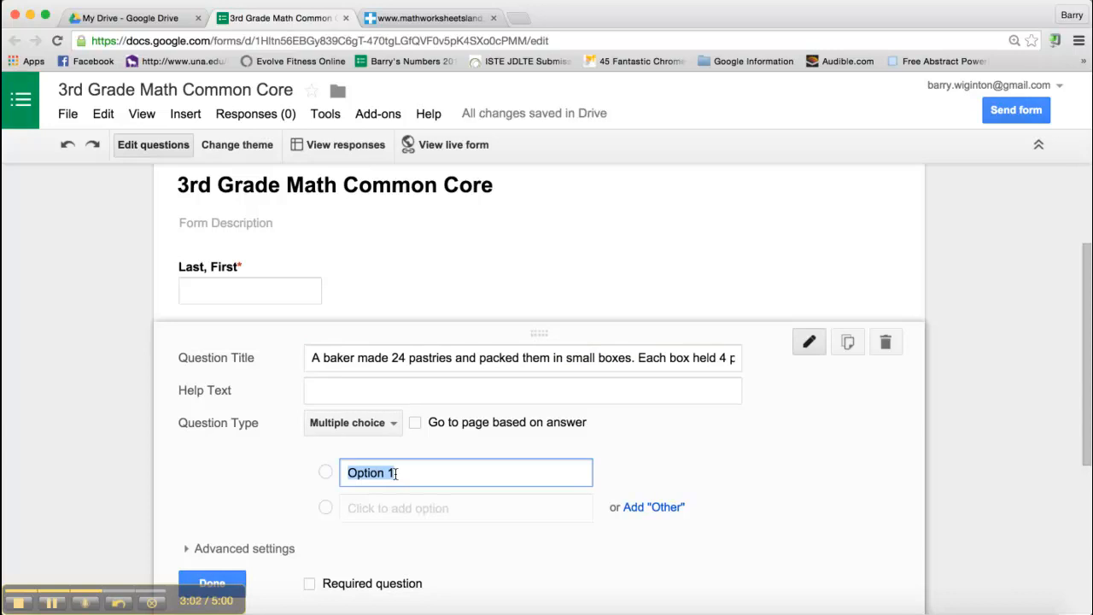
type("6")
left_click(396, 508)
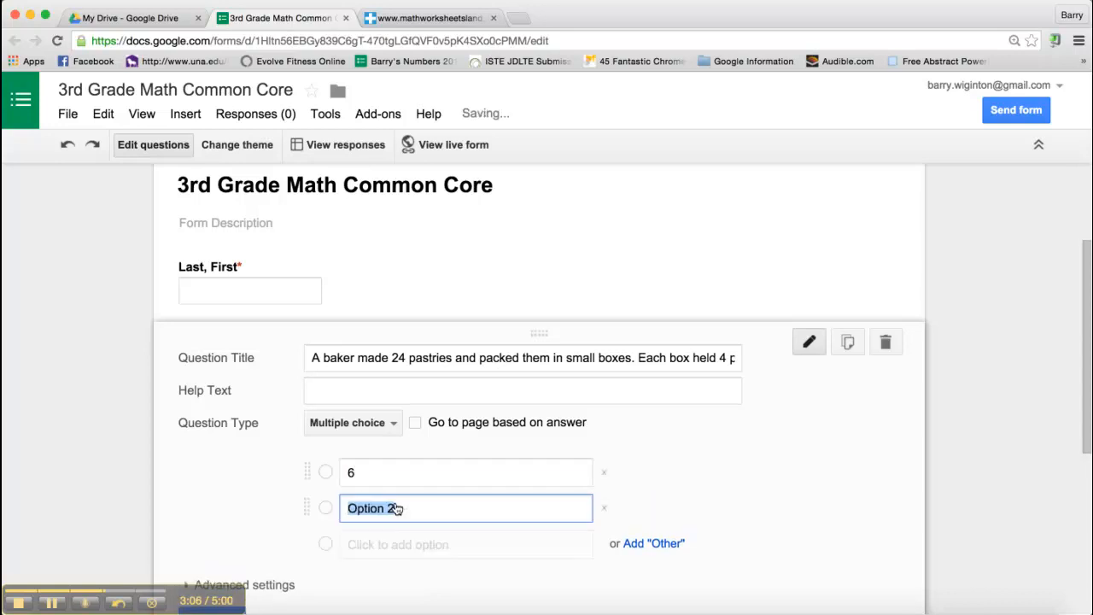
type("8")
left_click(387, 544)
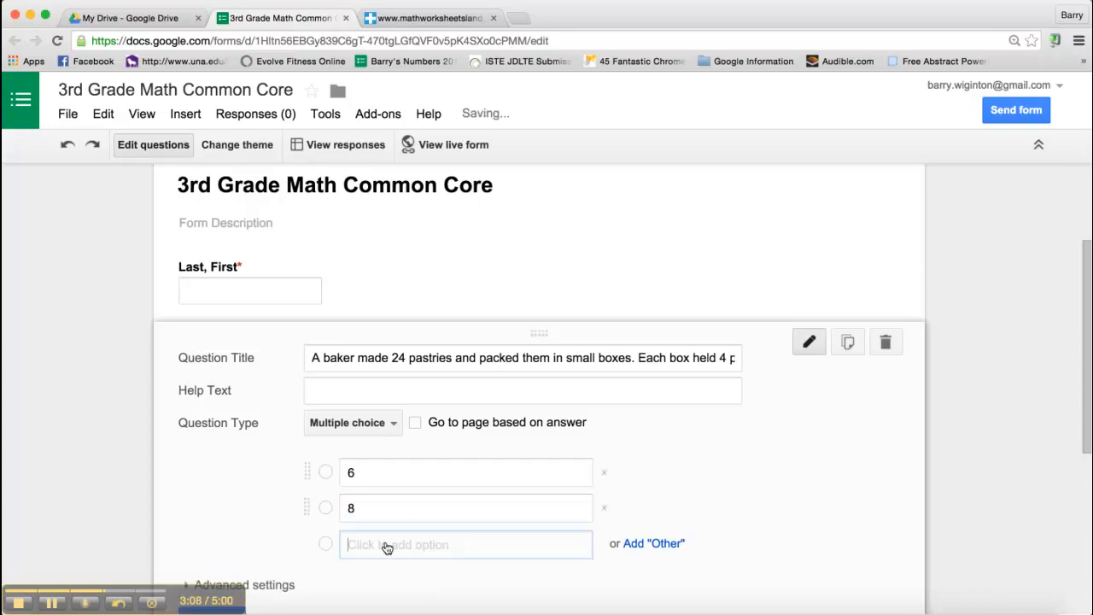
type("20")
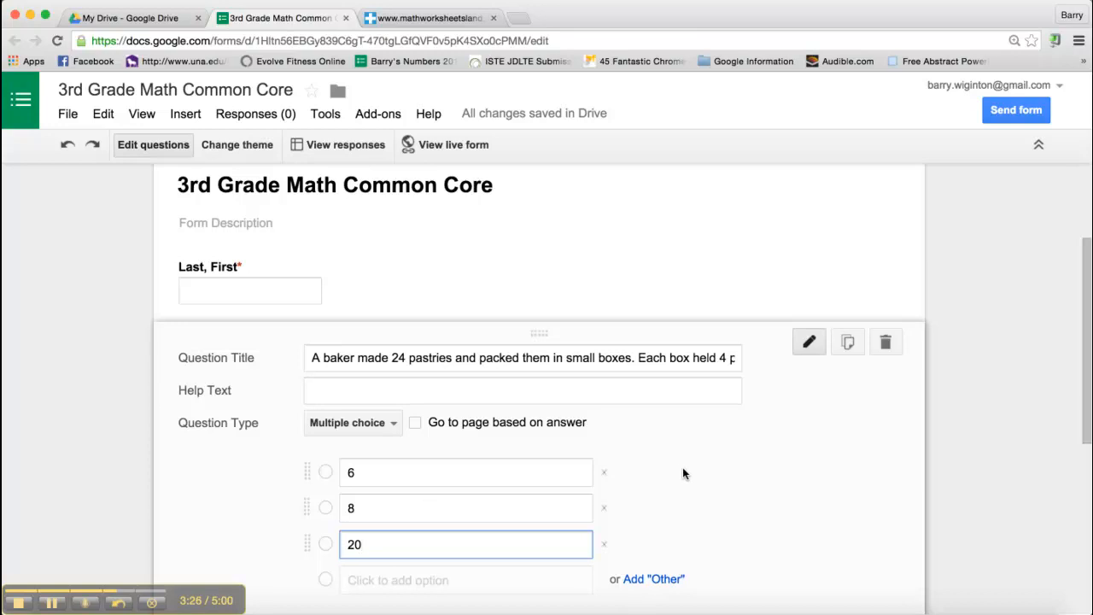
Make the baker question required and finish editing it.
scroll(683, 471, "down", 2)
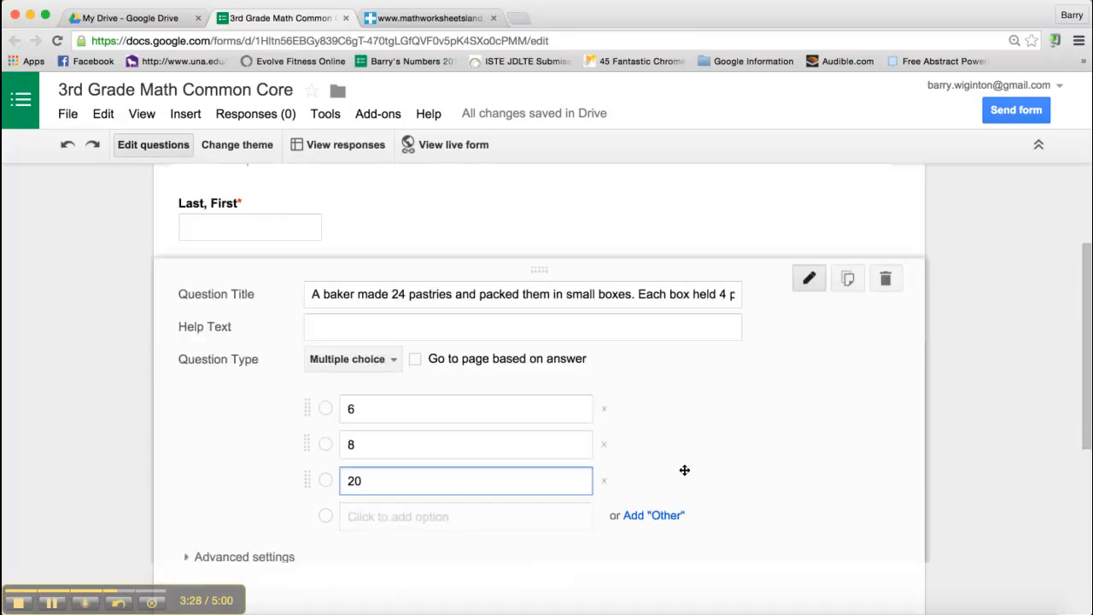
left_click(309, 564)
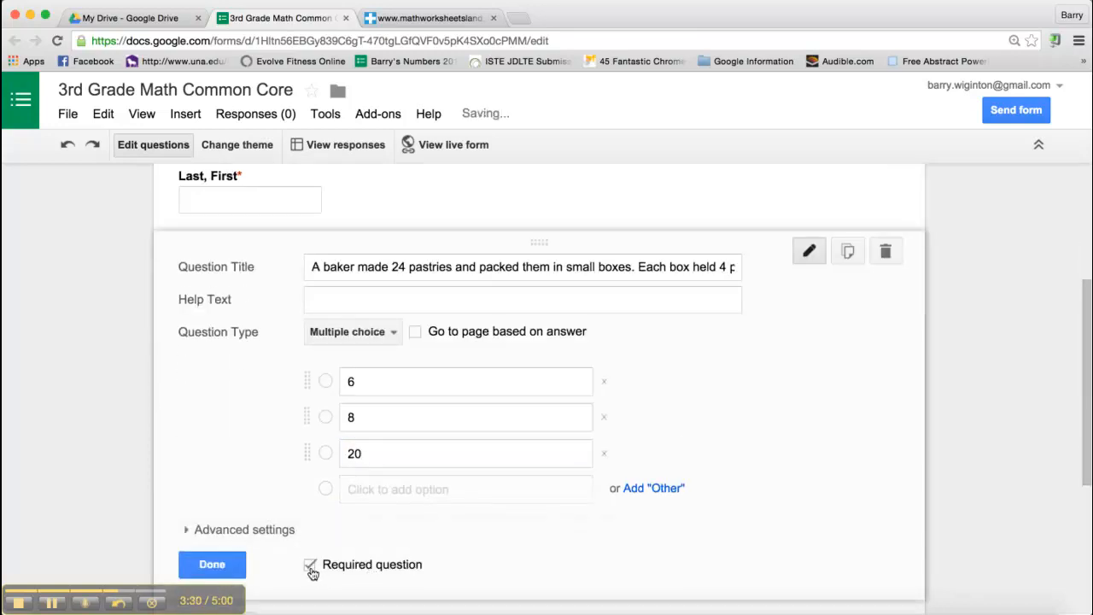
left_click(213, 563)
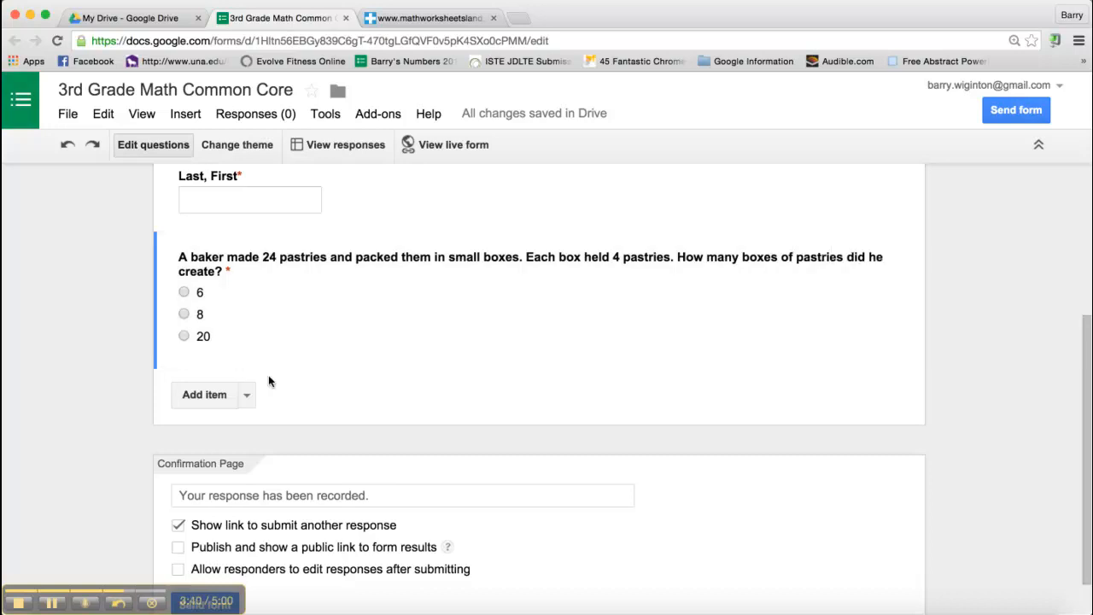
Copy the text of word problem 2, about the class of 36 students, from the worksheet, without its number.
mouse_move(281, 359)
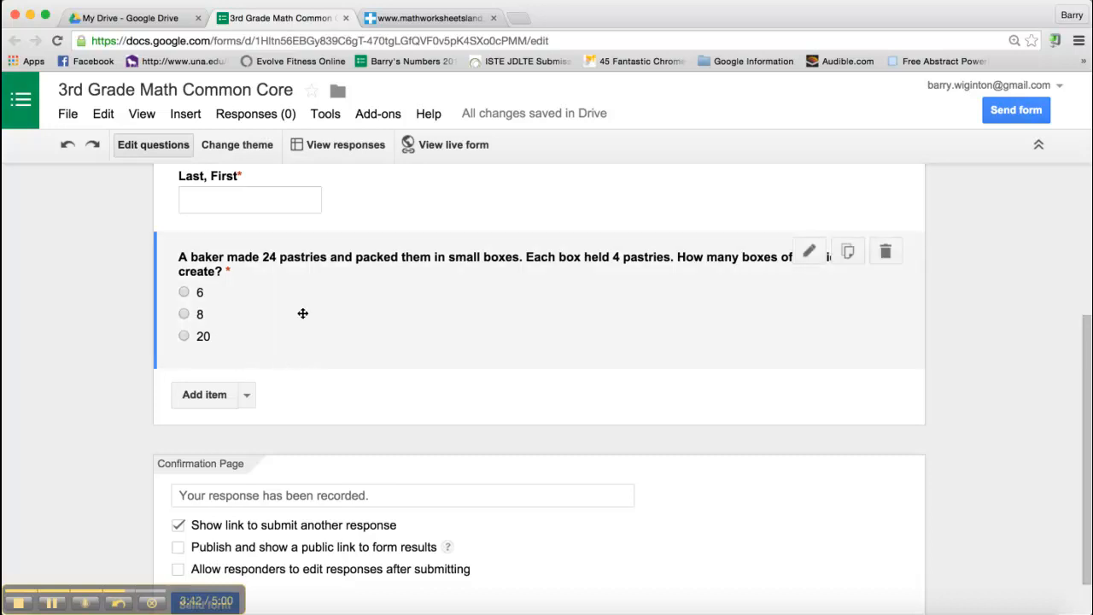
left_click(419, 19)
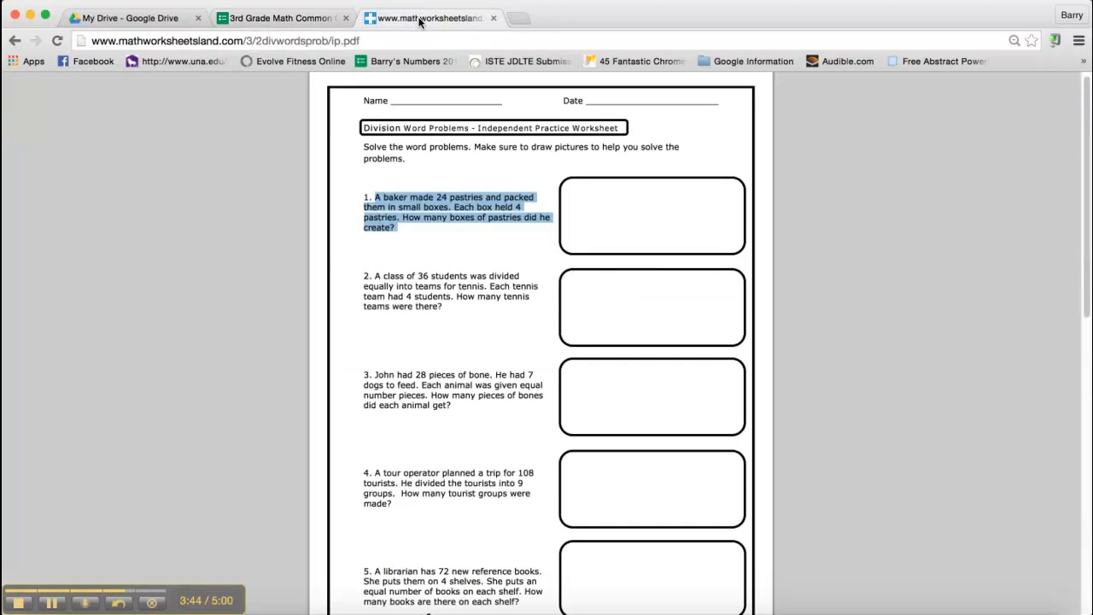
left_click(401, 305)
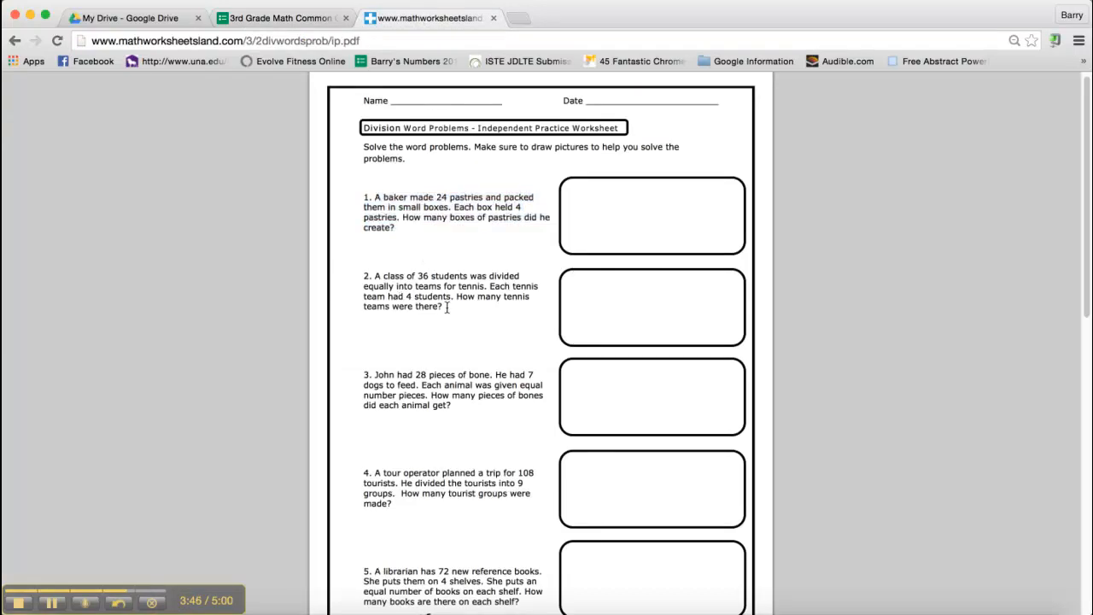
left_click_drag(445, 307, 375, 278)
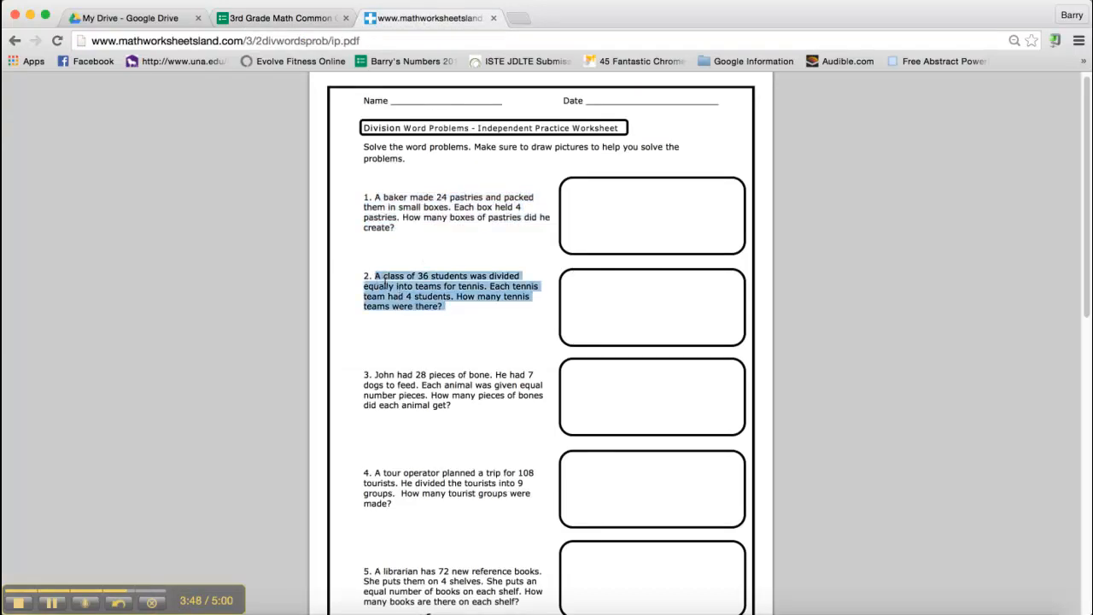
right_click(386, 285)
left_click(414, 298)
Return to the form and add a Text question with the copied tennis teams problem pasted as its title.
left_click(283, 19)
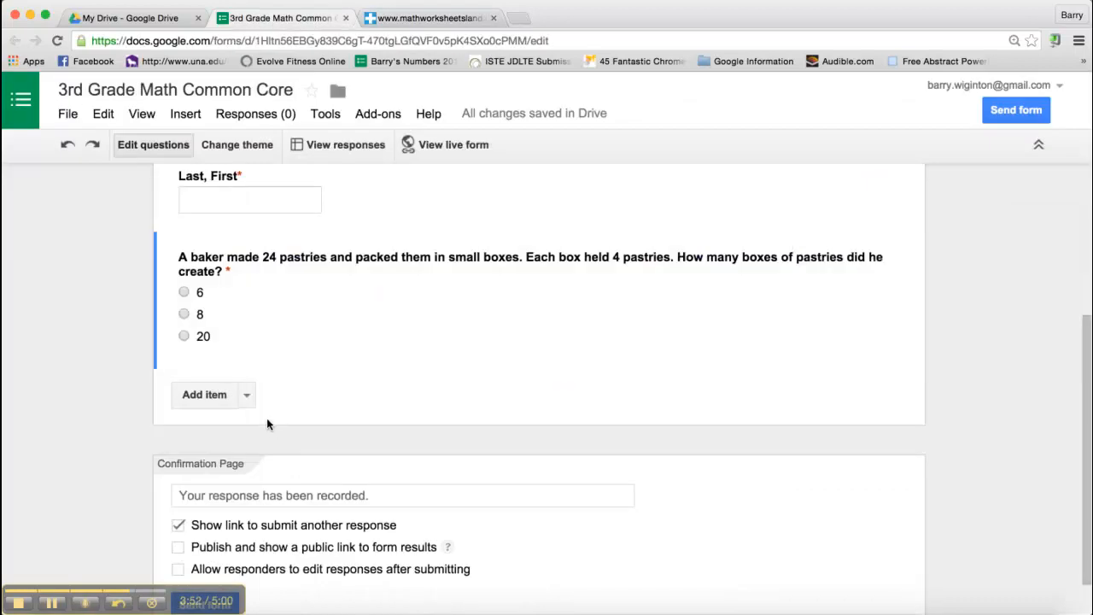
left_click(247, 397)
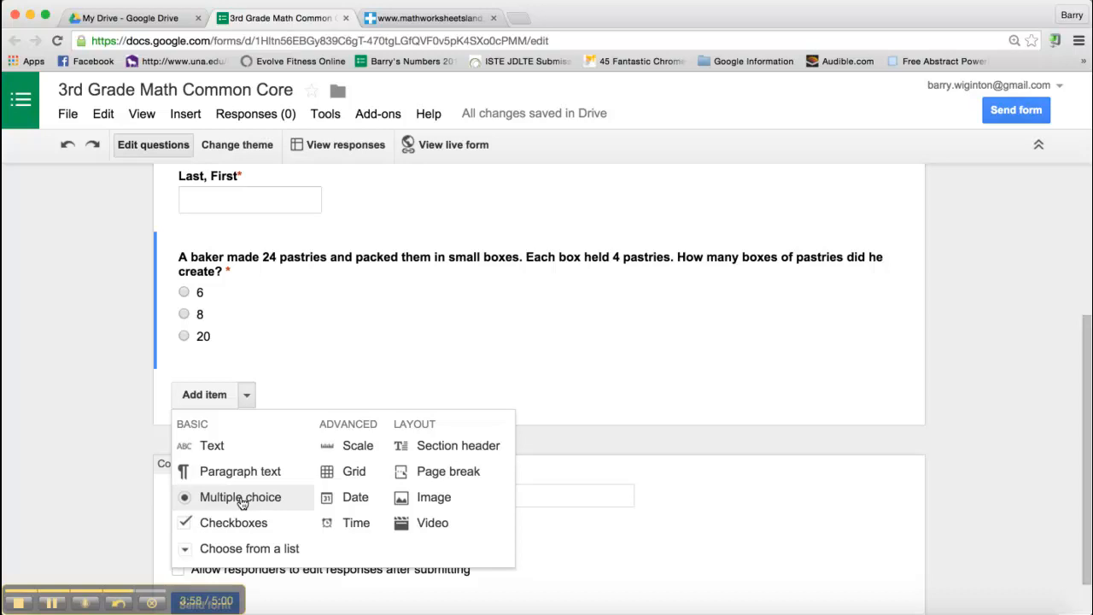
left_click(218, 453)
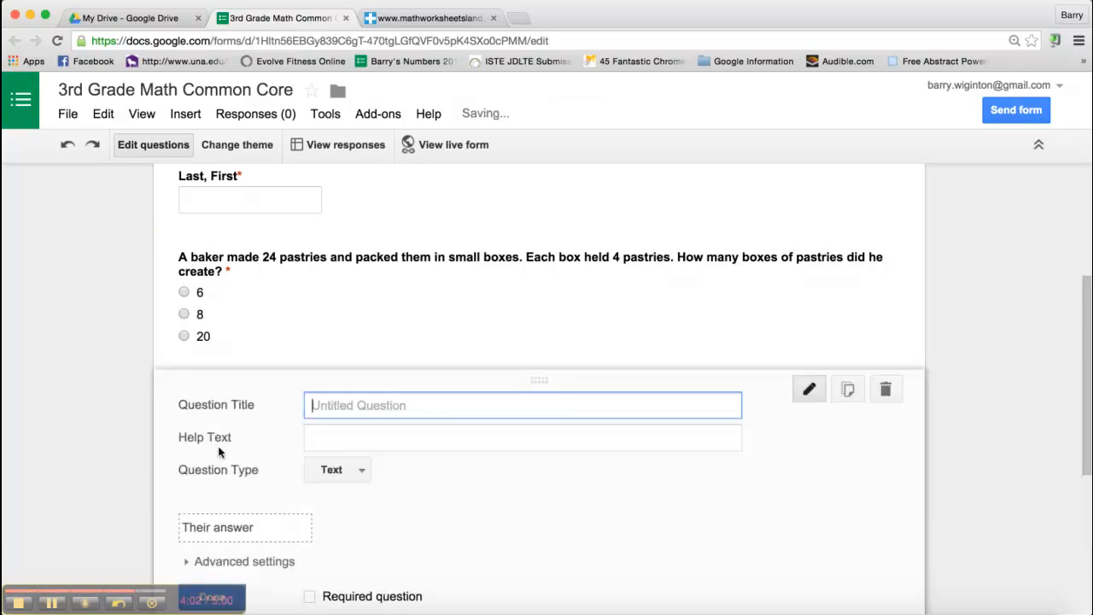
right_click(326, 405)
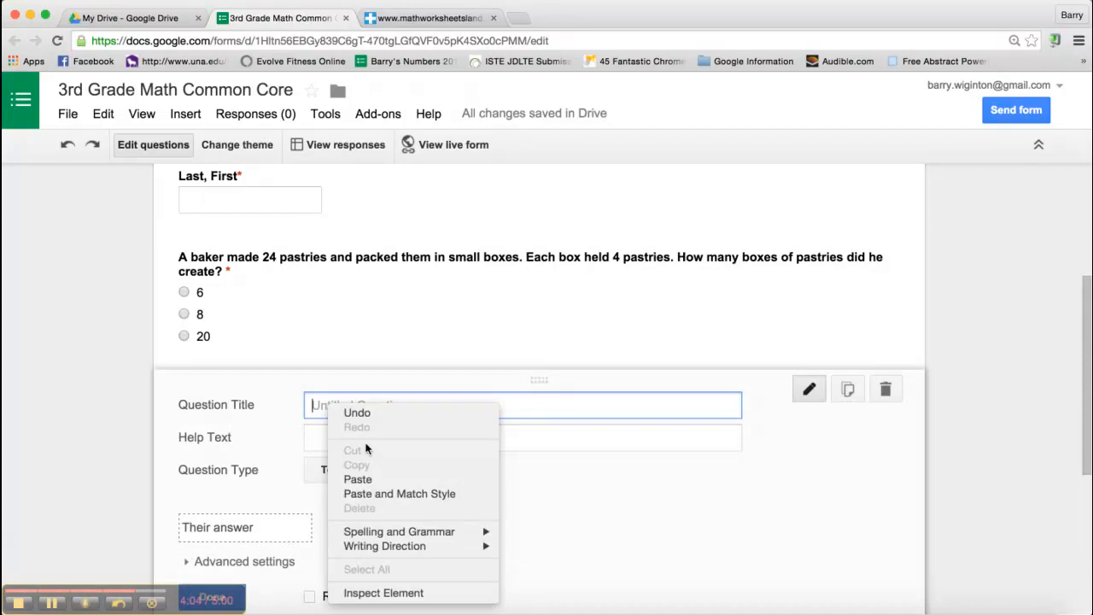
left_click(361, 479)
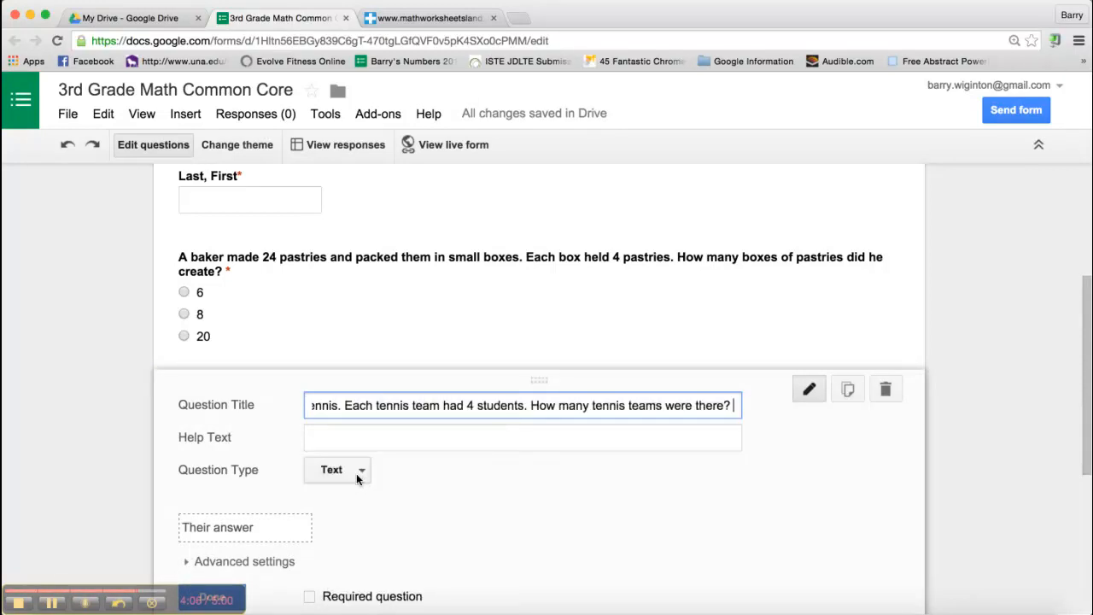
scroll(360, 526, "down", 2)
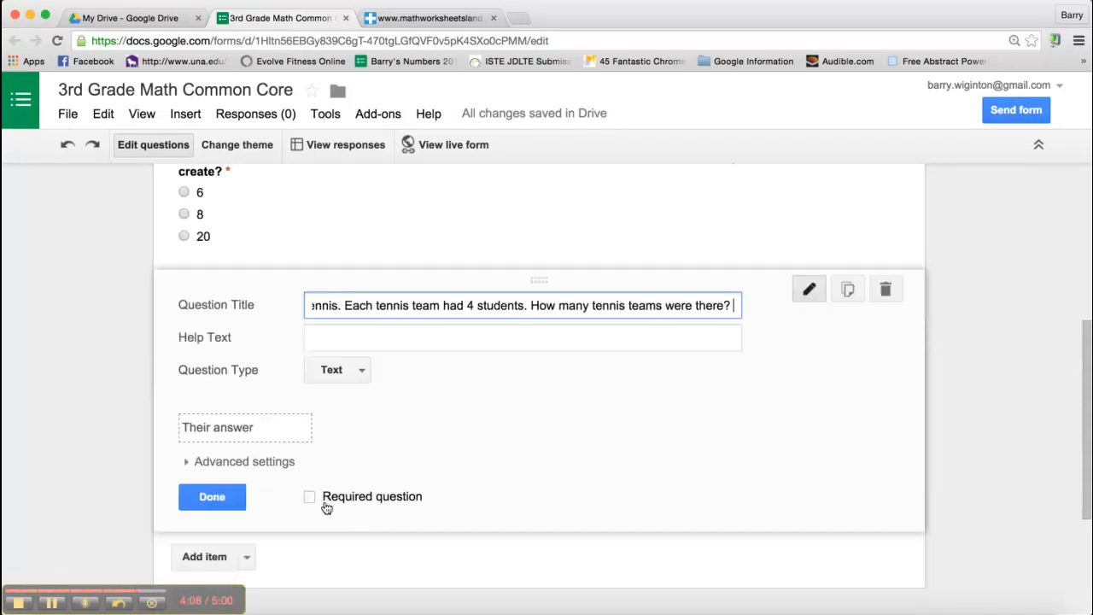
Make the tennis teams question required and finish editing it.
left_click(310, 497)
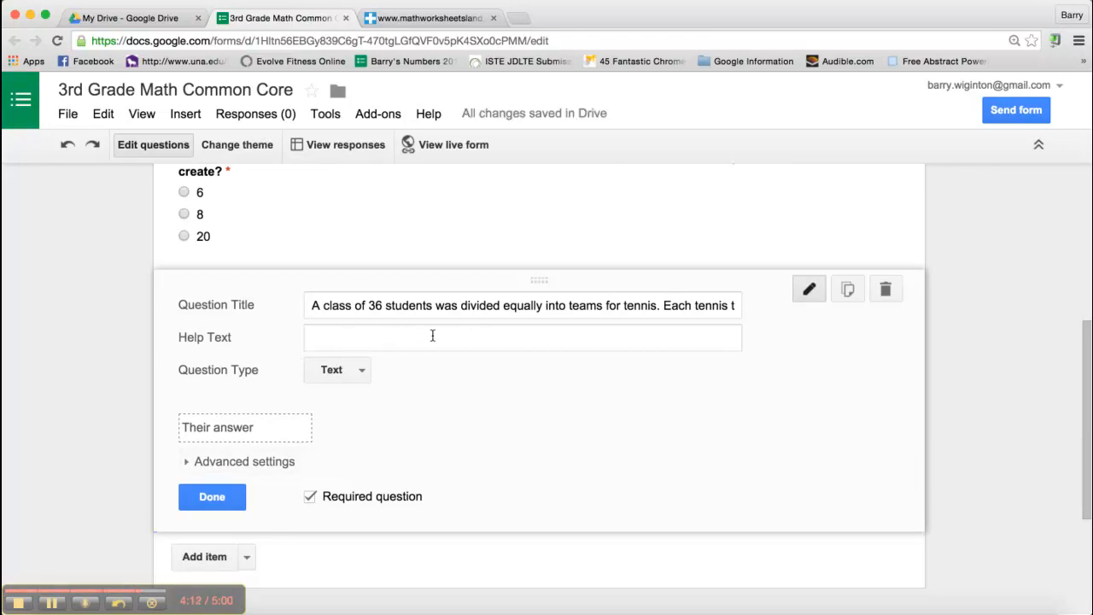
left_click(223, 496)
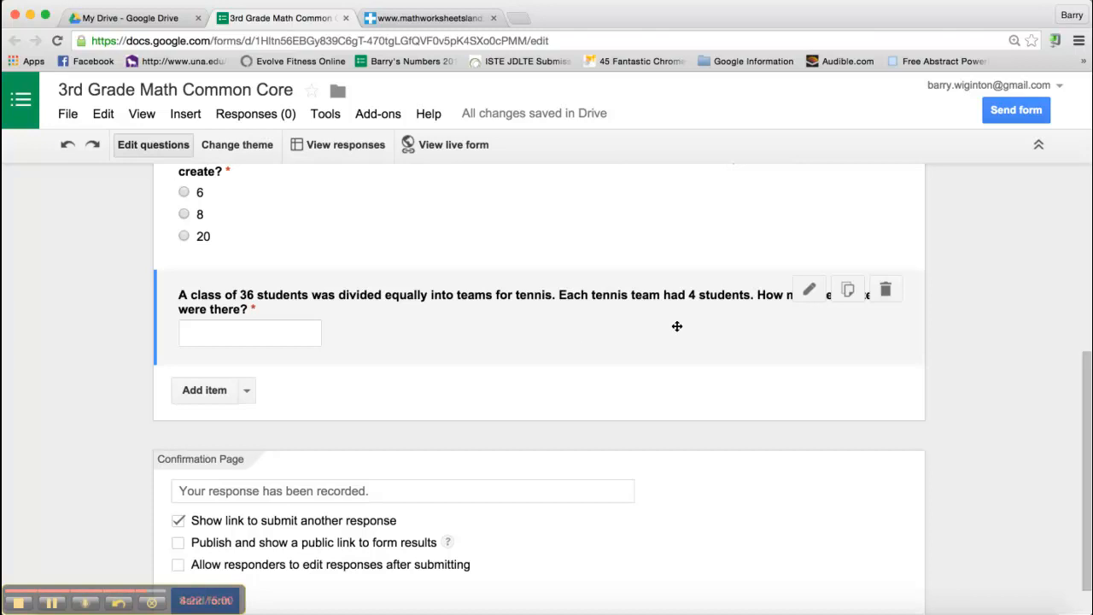
Reopen the tennis teams question, add the help text "Type in the number" and finish editing it.
left_click(808, 292)
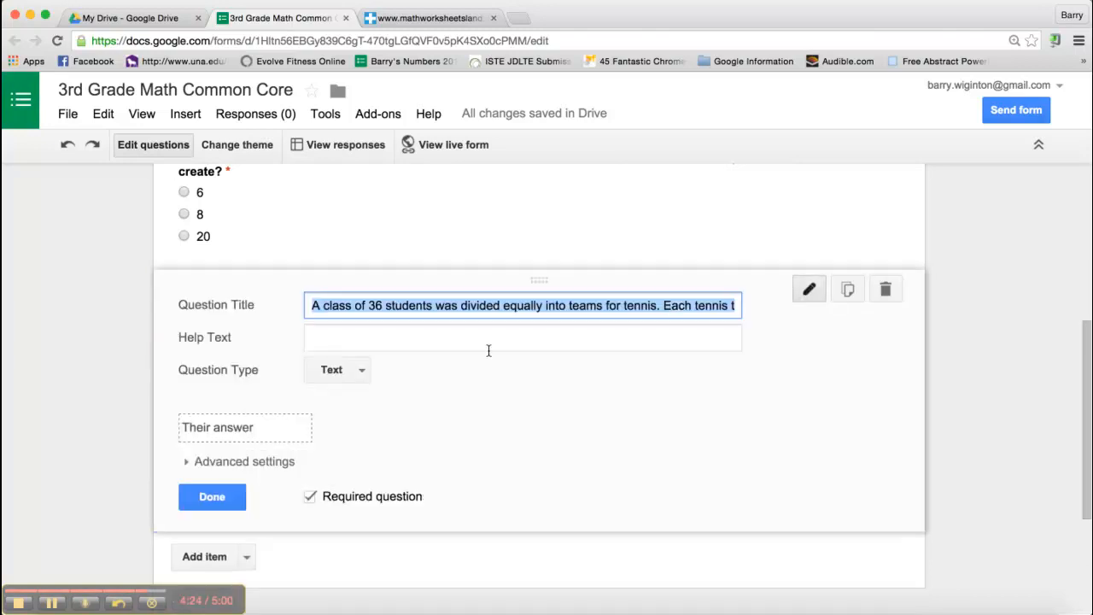
left_click(422, 337)
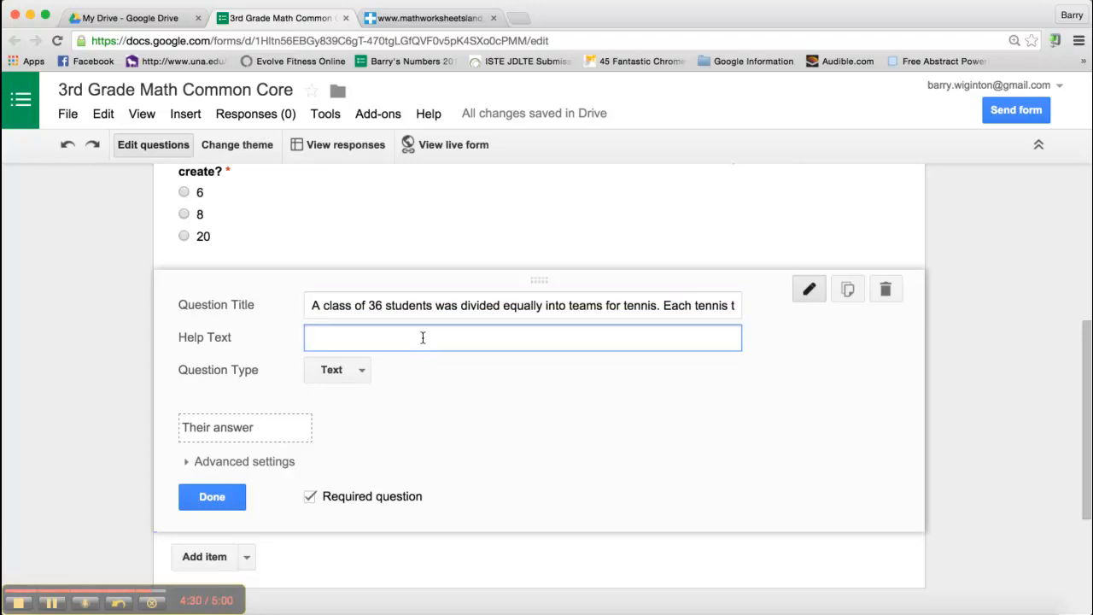
type("Type in the number")
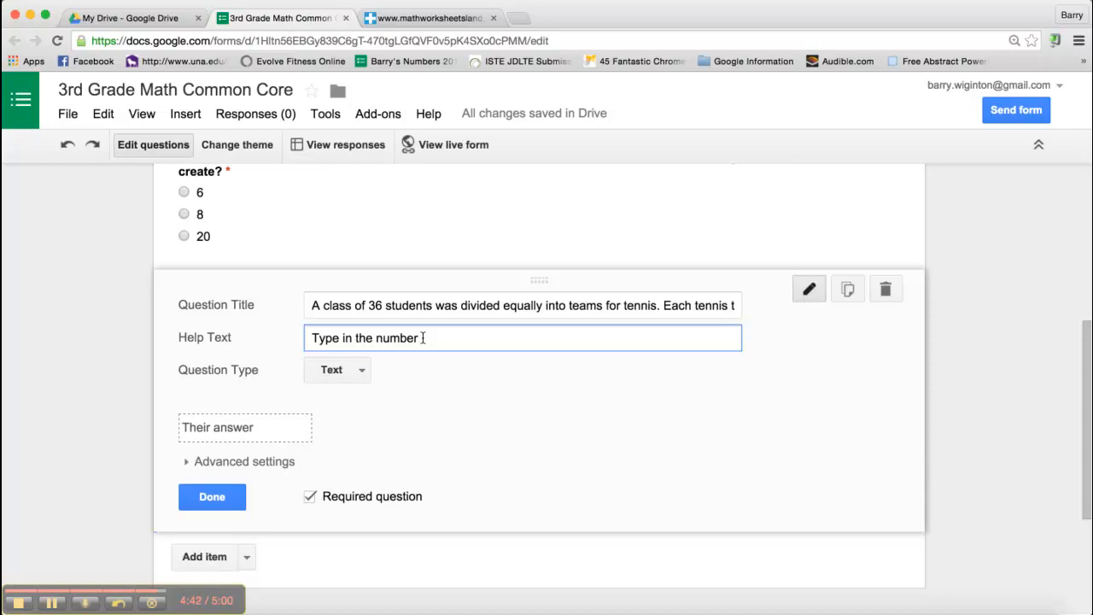
left_click(226, 494)
left_click(53, 602)
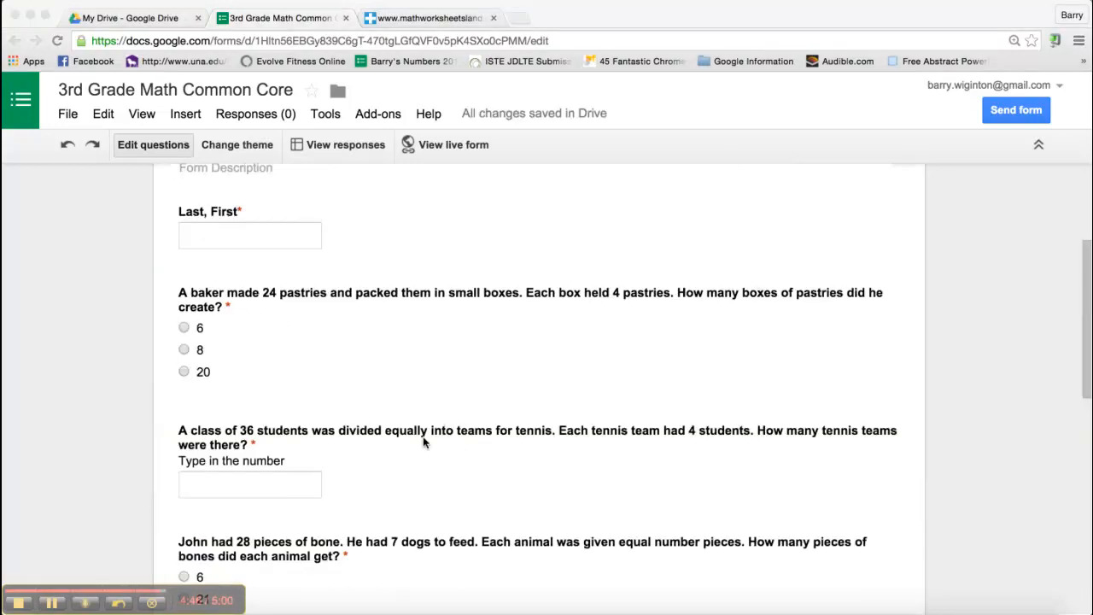
Review the form's questions from the name field down to the librarian problem at the end.
scroll(427, 436, "down", 1)
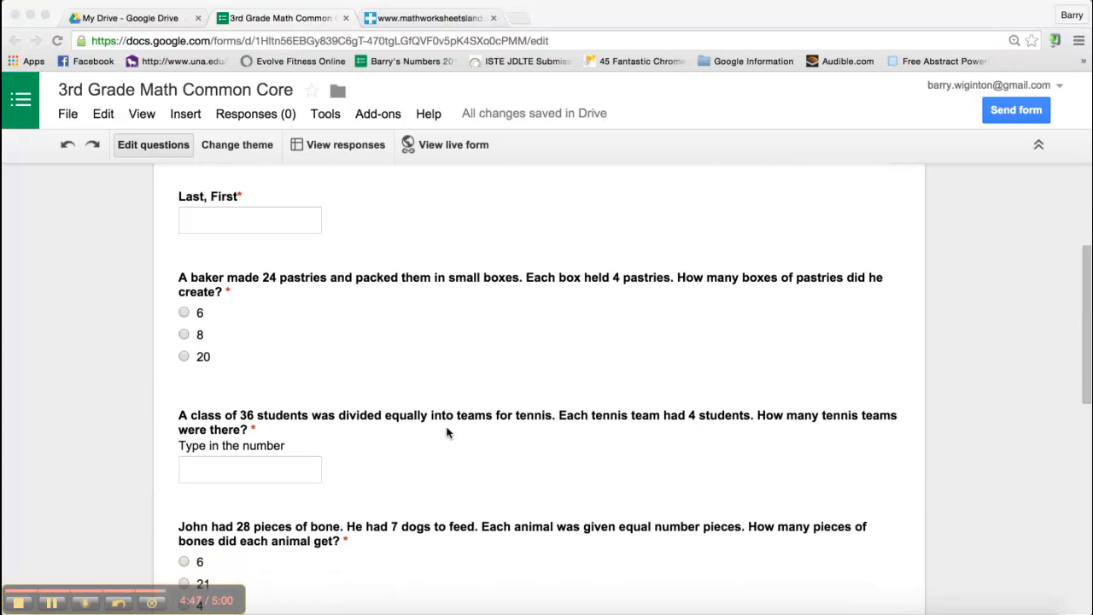
scroll(446, 433, "down", 1)
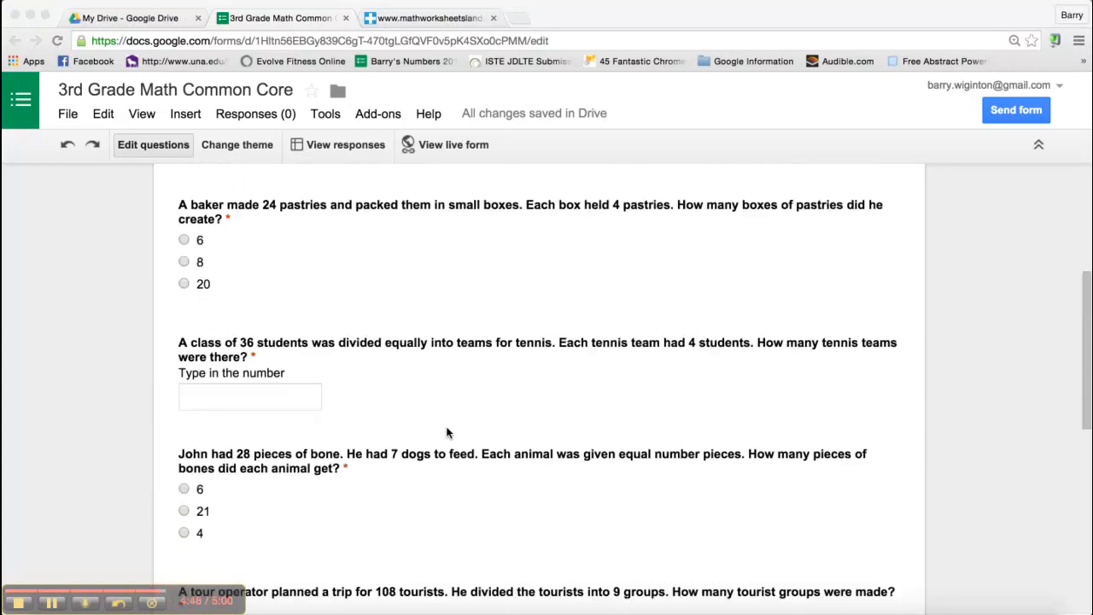
scroll(446, 432, "down", 3)
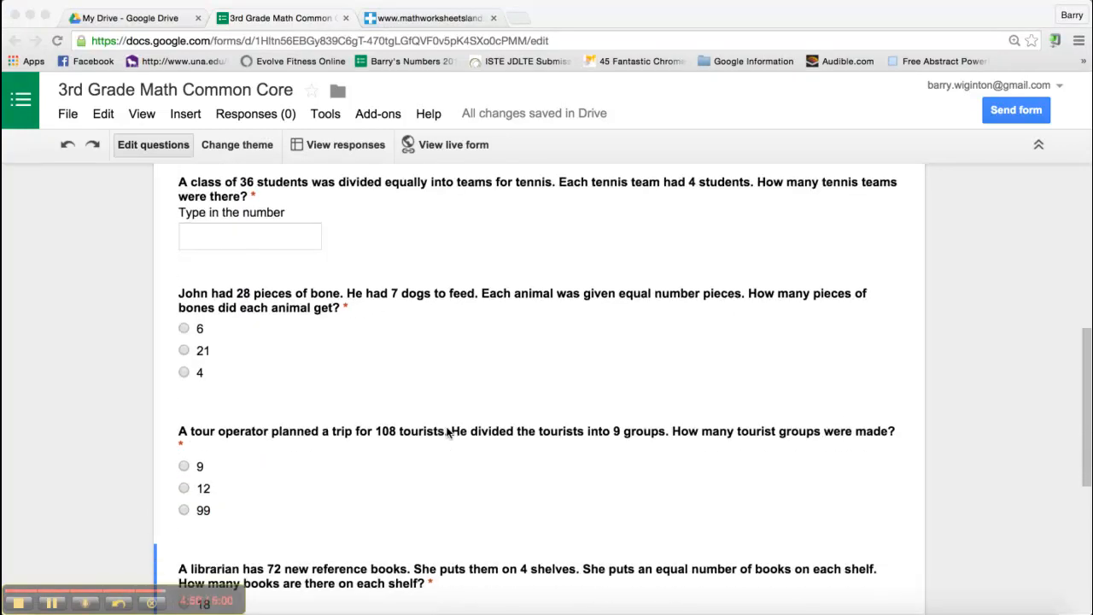
scroll(448, 432, "down", 2)
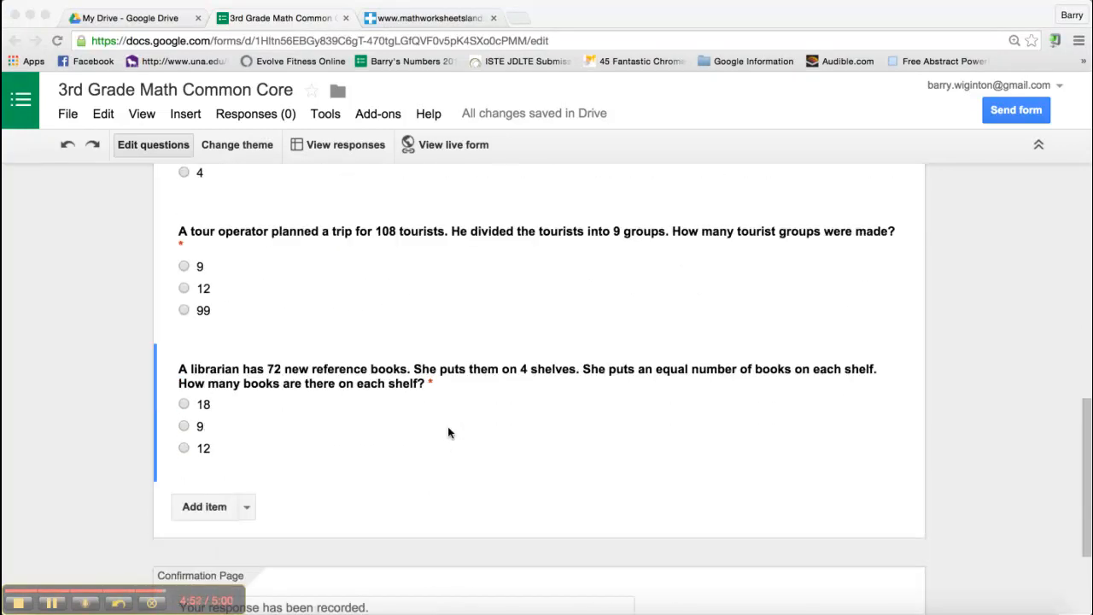